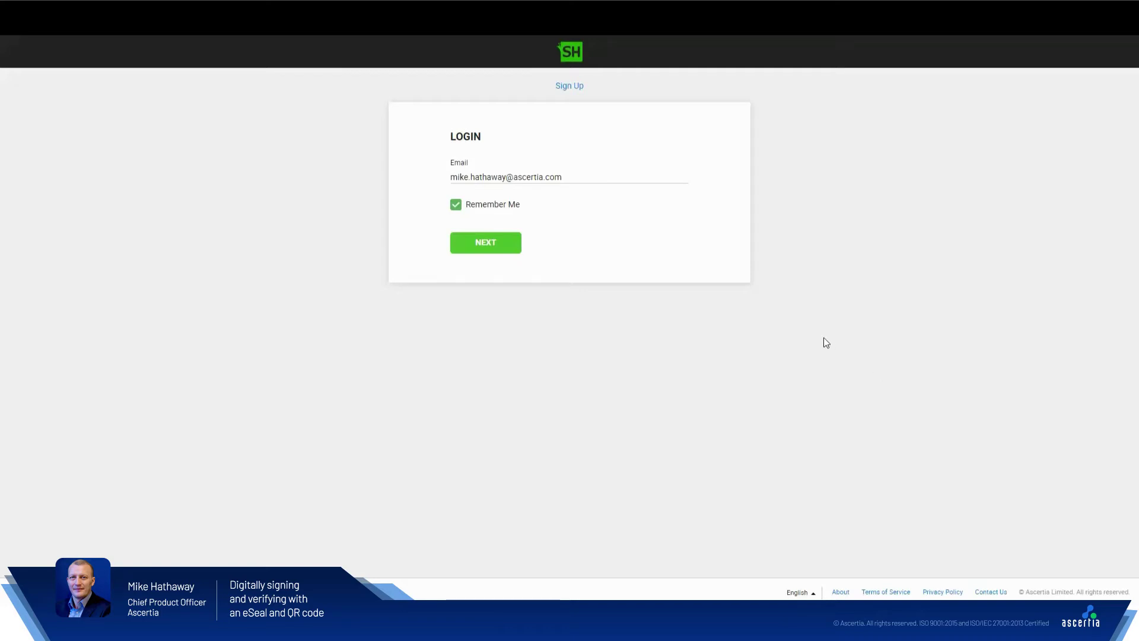
Log in to SigningHub with the account password.
click(507, 258)
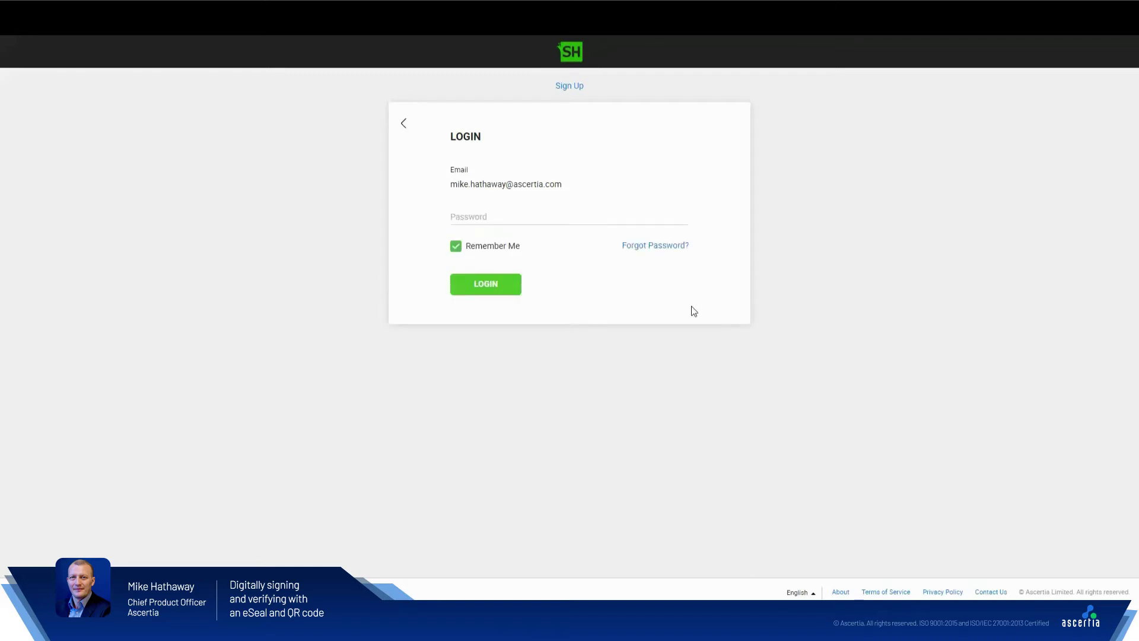
click(607, 218)
text(••)
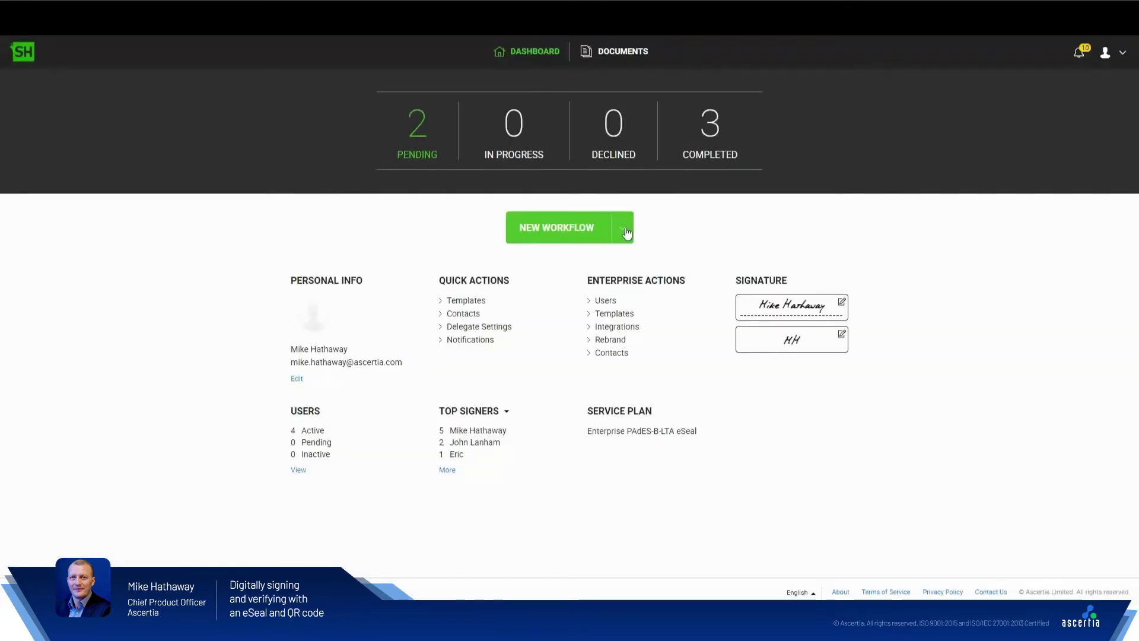
Start an Only Me workflow and upload the Fire Safety certificate from Sample Documents.
click(623, 228)
click(608, 258)
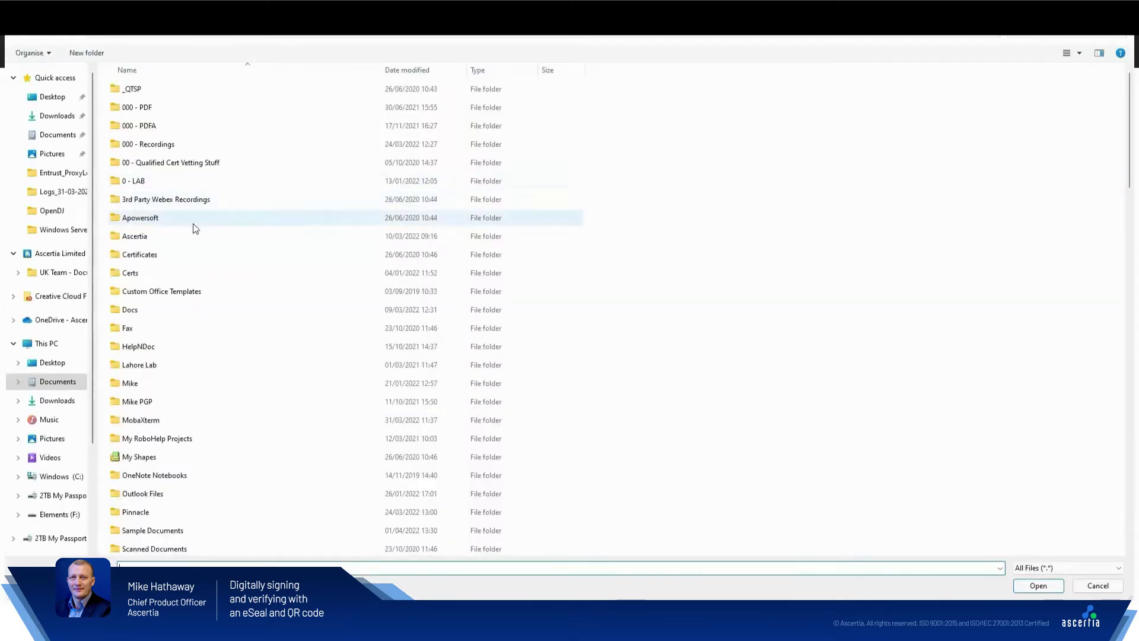
double_click(180, 531)
double_click(195, 90)
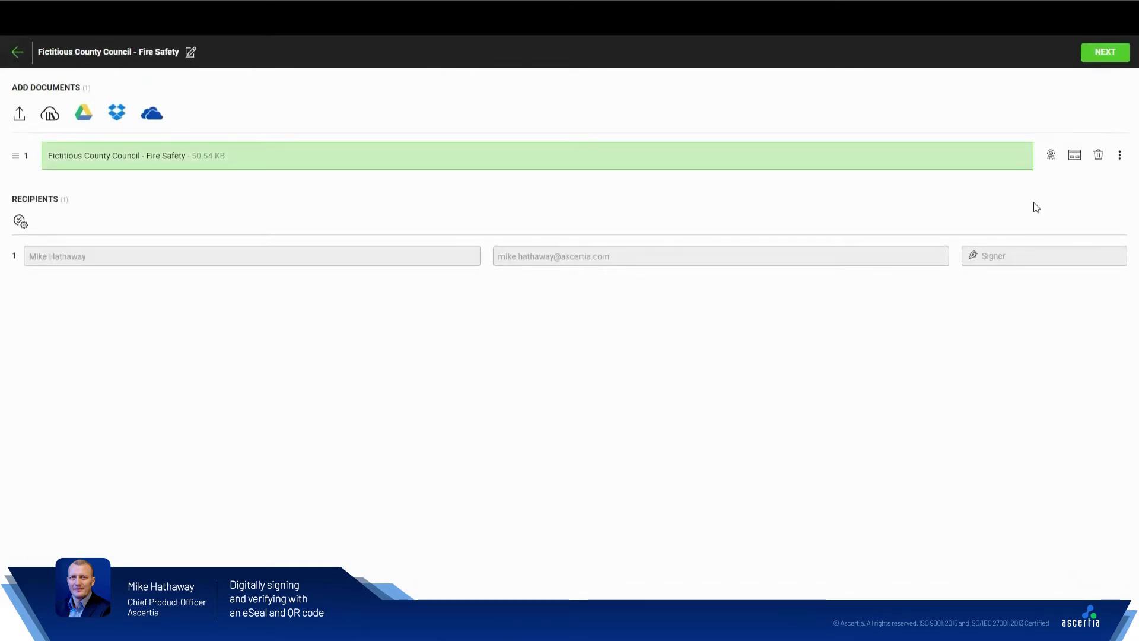
Set the document's certify option to lock it when the workflow completes.
click(1051, 155)
click(411, 149)
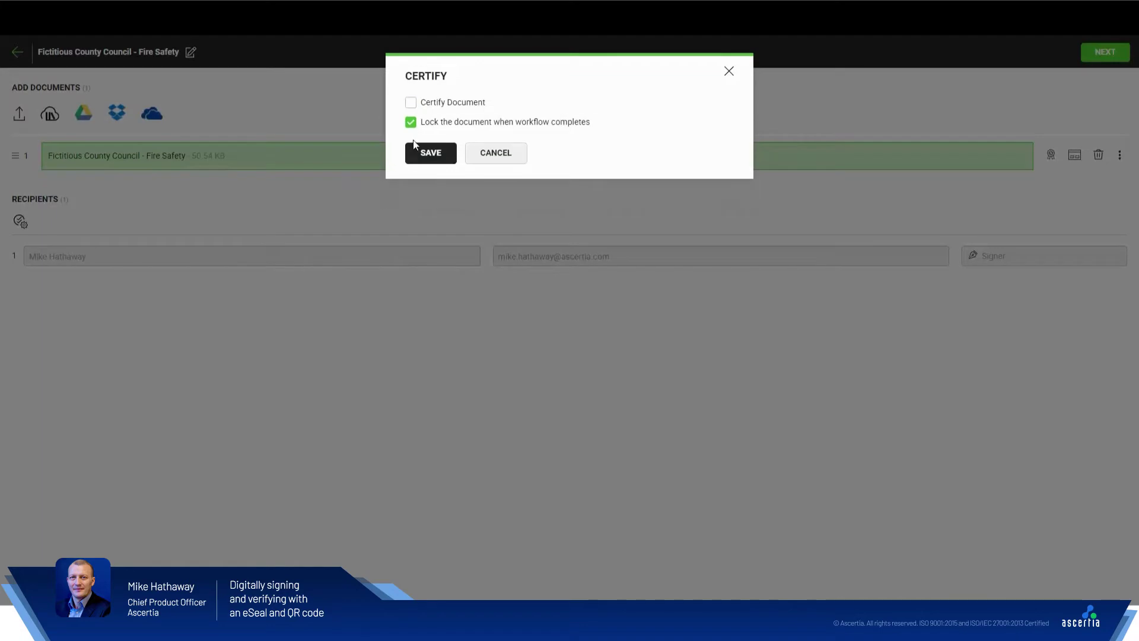
click(419, 153)
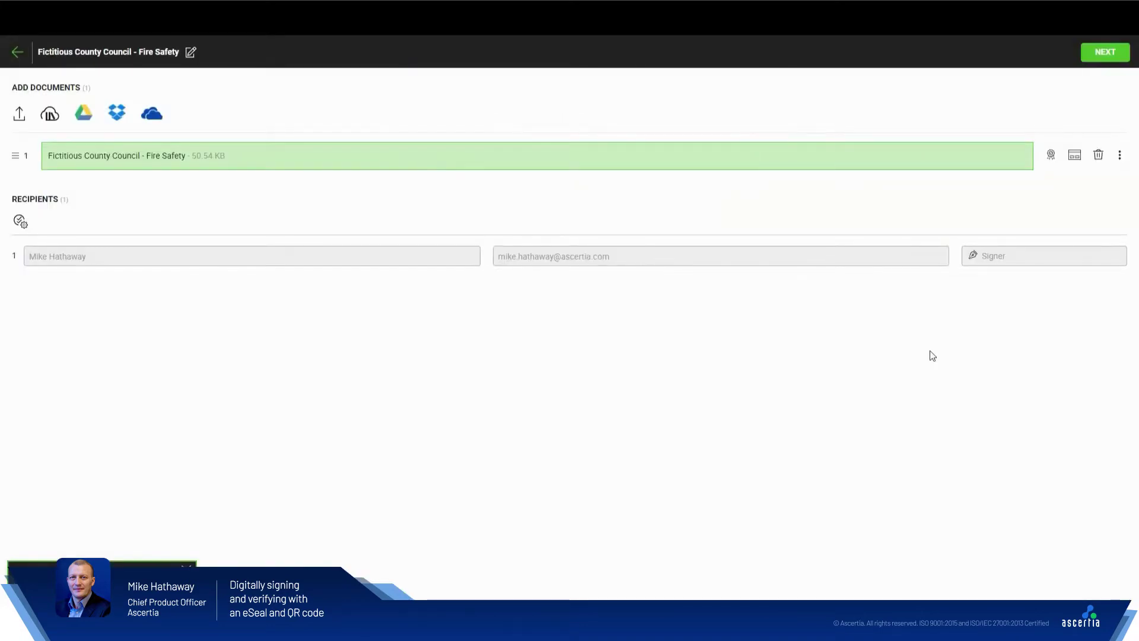
Place an eSeal signature field above the certificate's signatory line.
click(1098, 54)
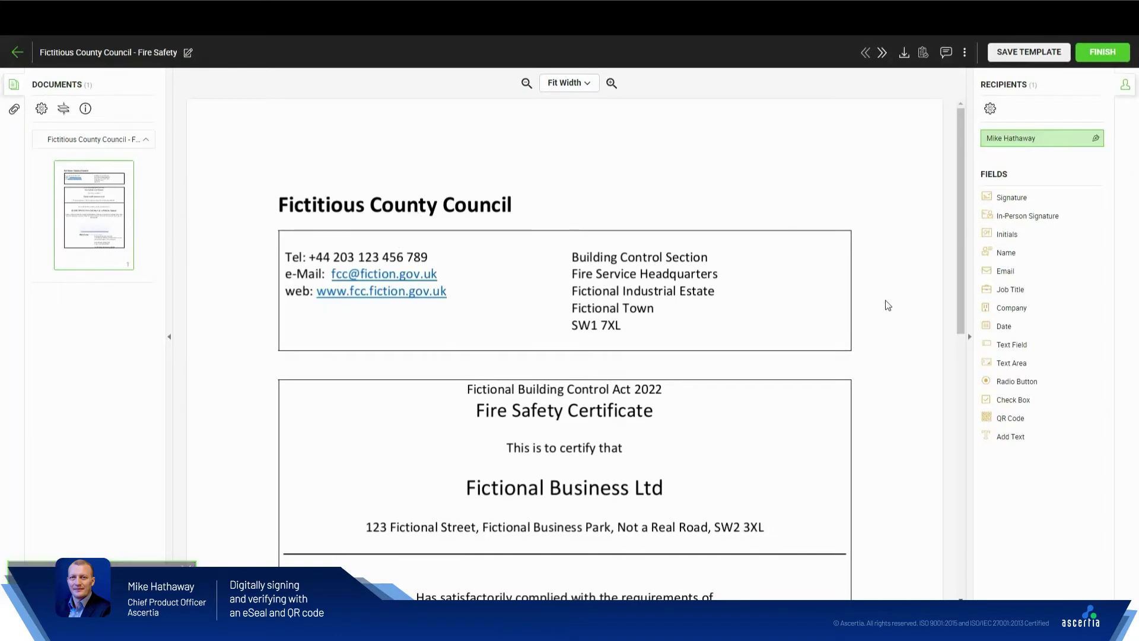
scroll(842, 351, down, 3)
scroll(842, 353, down, 7)
mouse_move(991, 205)
mouse_down()
mouse_move(481, 229)
mouse_move(456, 240)
mouse_up()
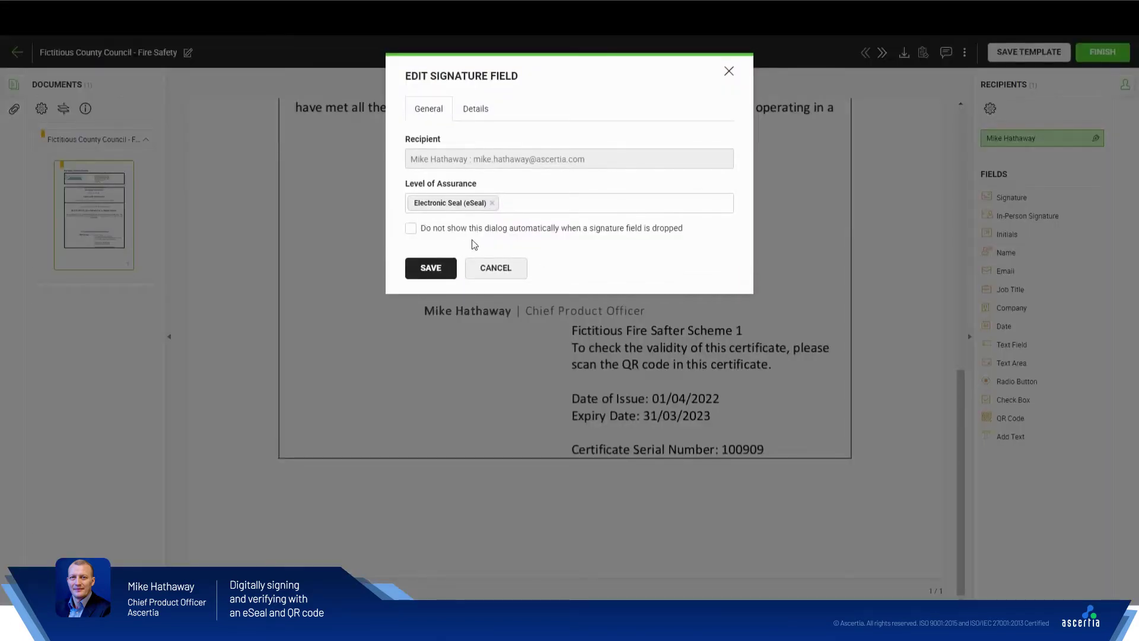
click(448, 268)
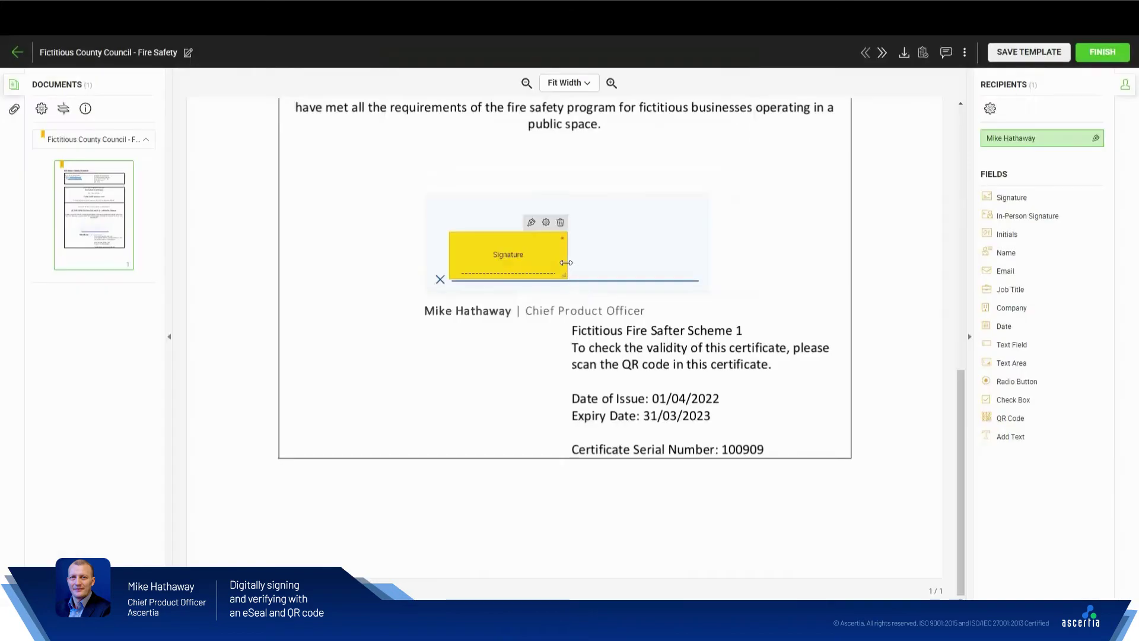
Stretch the signature field across the signature block and add a QR code beside the certificate details.
drag(566, 262, 701, 262)
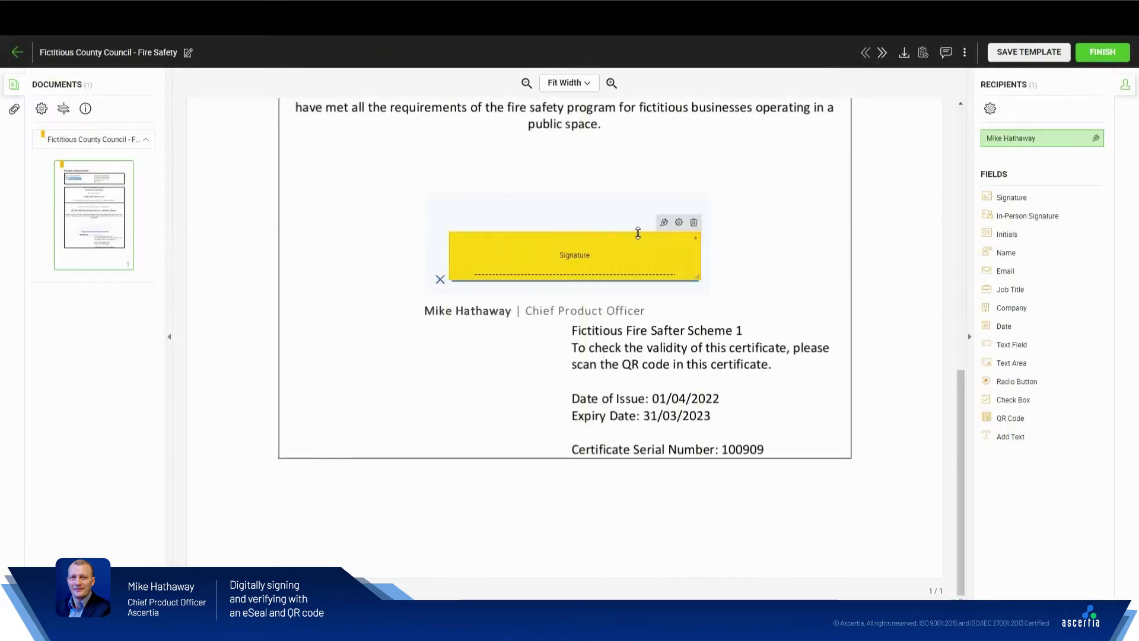
drag(638, 233, 633, 197)
drag(595, 257, 597, 259)
drag(441, 247, 427, 247)
mouse_move(697, 236)
mouse_down()
mouse_move(724, 236)
mouse_move(684, 230)
mouse_up()
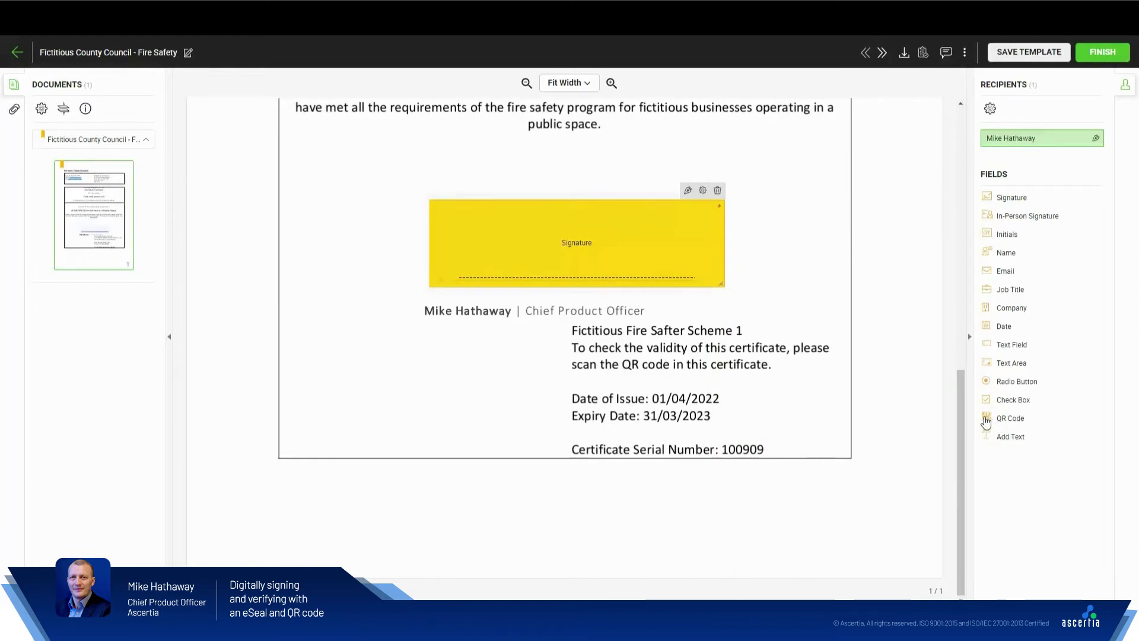
drag(992, 421, 444, 451)
drag(426, 404, 449, 404)
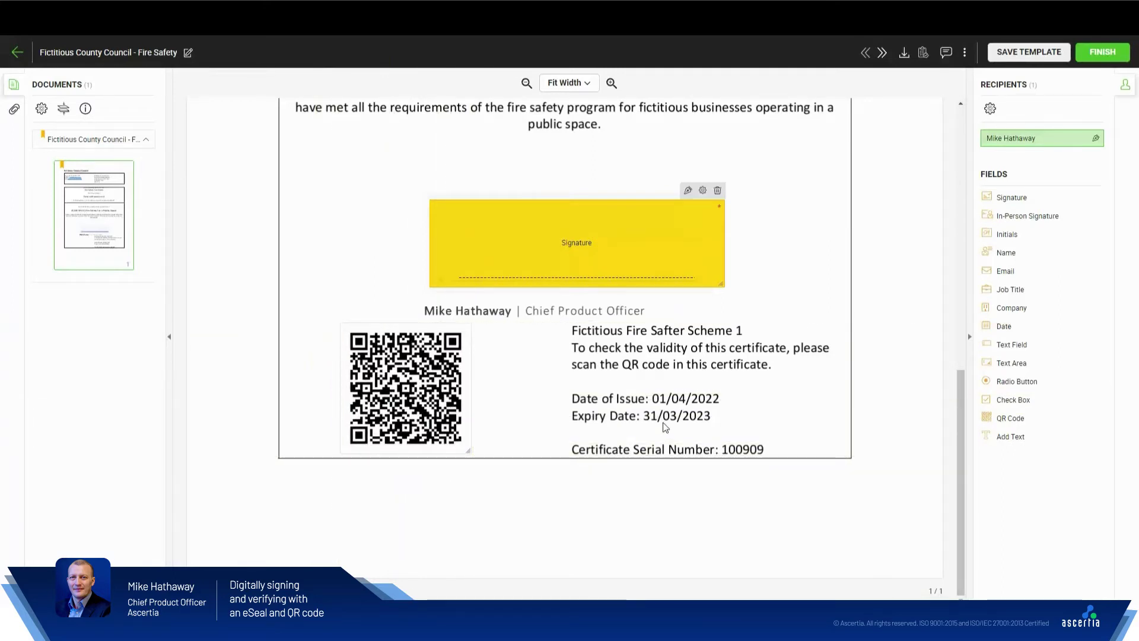
Sign the Fire Safety certificate with an eSeal using a Hand Signature Only appearance.
click(1097, 53)
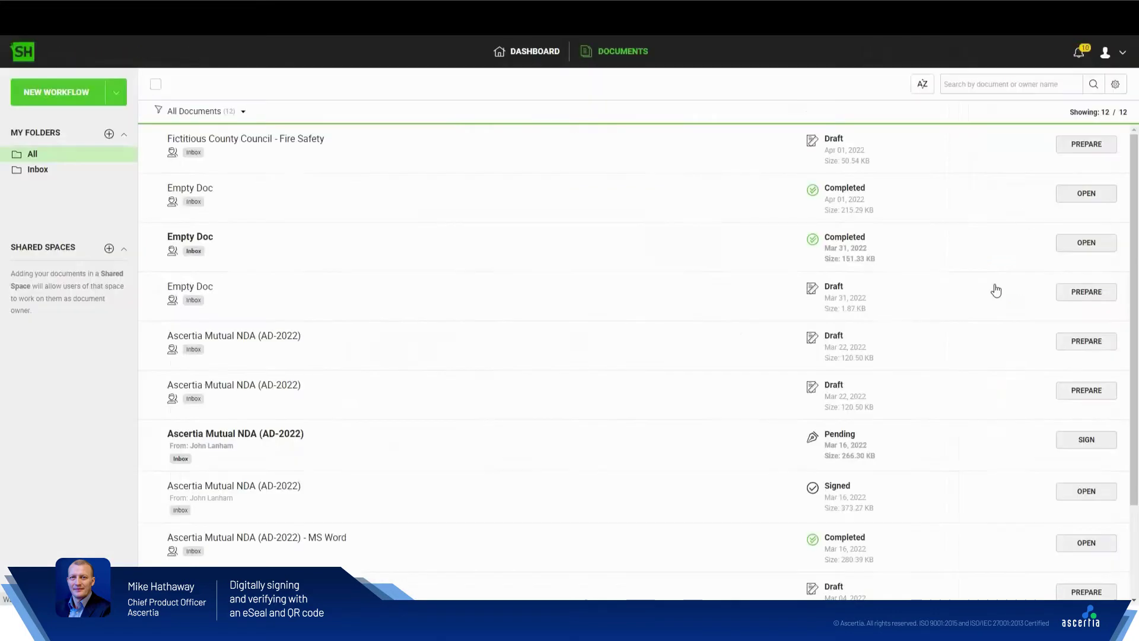
click(1086, 144)
scroll(667, 384, down, 10)
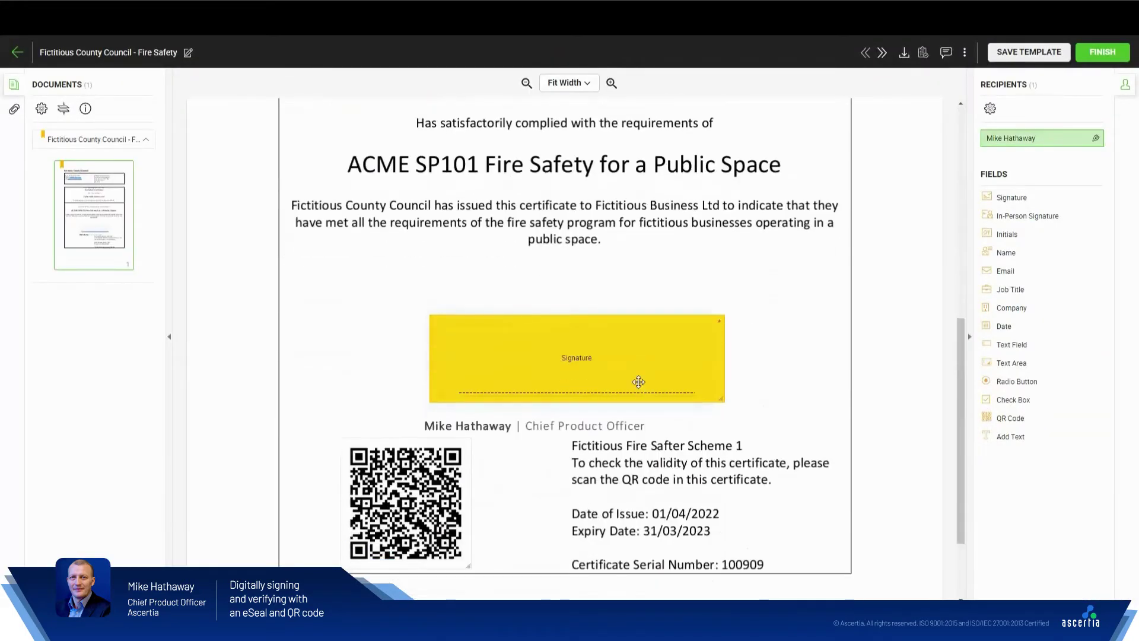
click(687, 305)
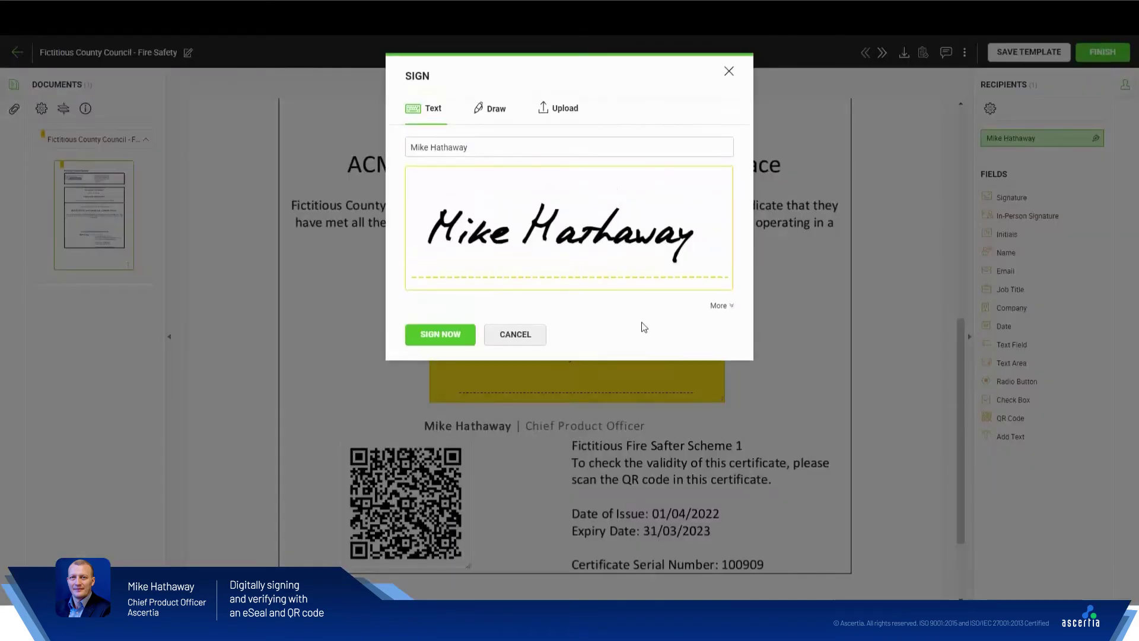
click(727, 308)
click(648, 369)
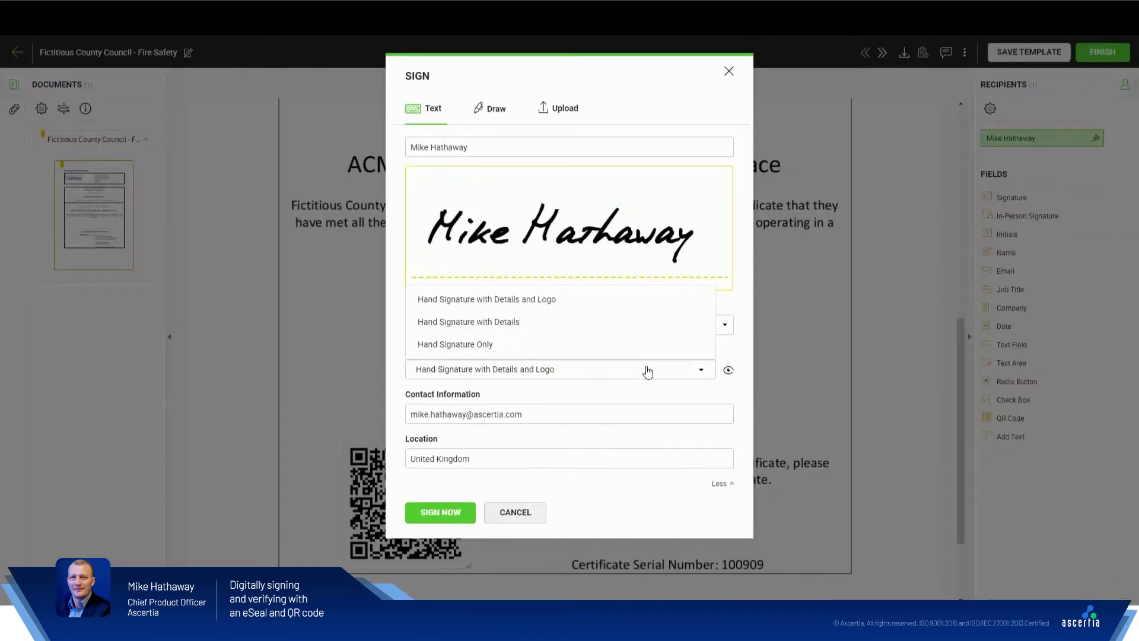
click(516, 343)
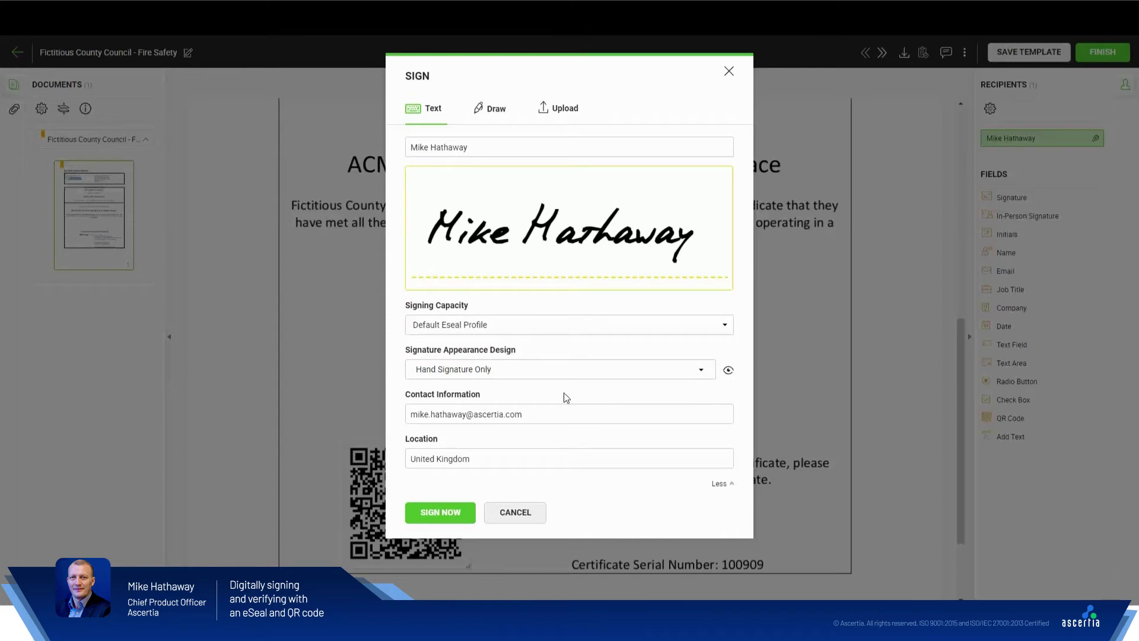
click(463, 514)
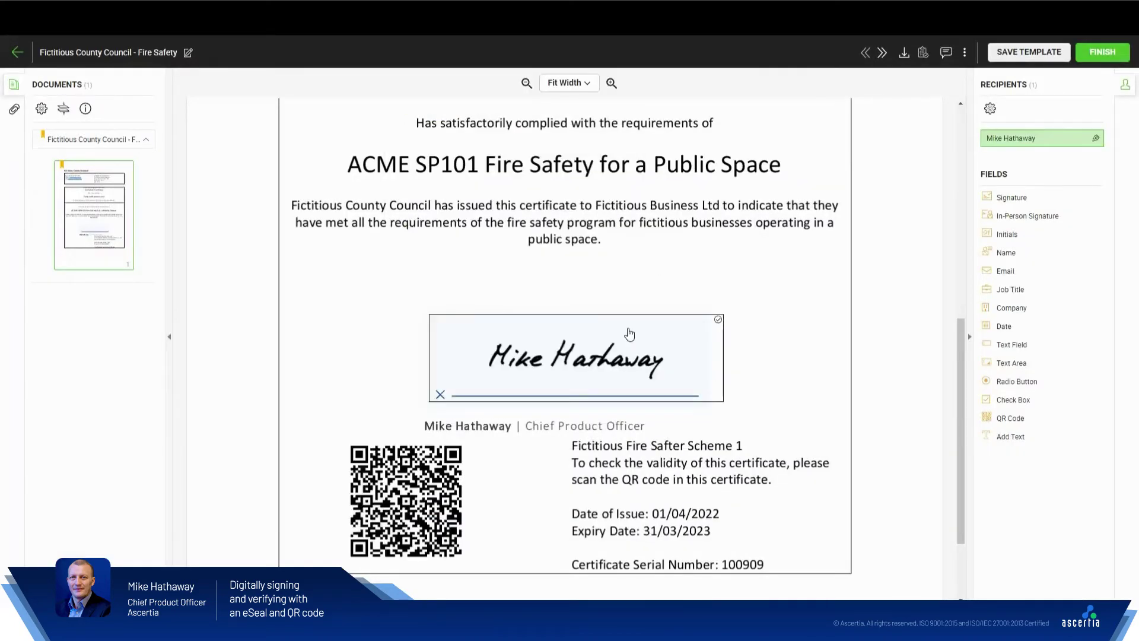
Confirm the applied signature is valid with full details, then return to documents.
click(682, 376)
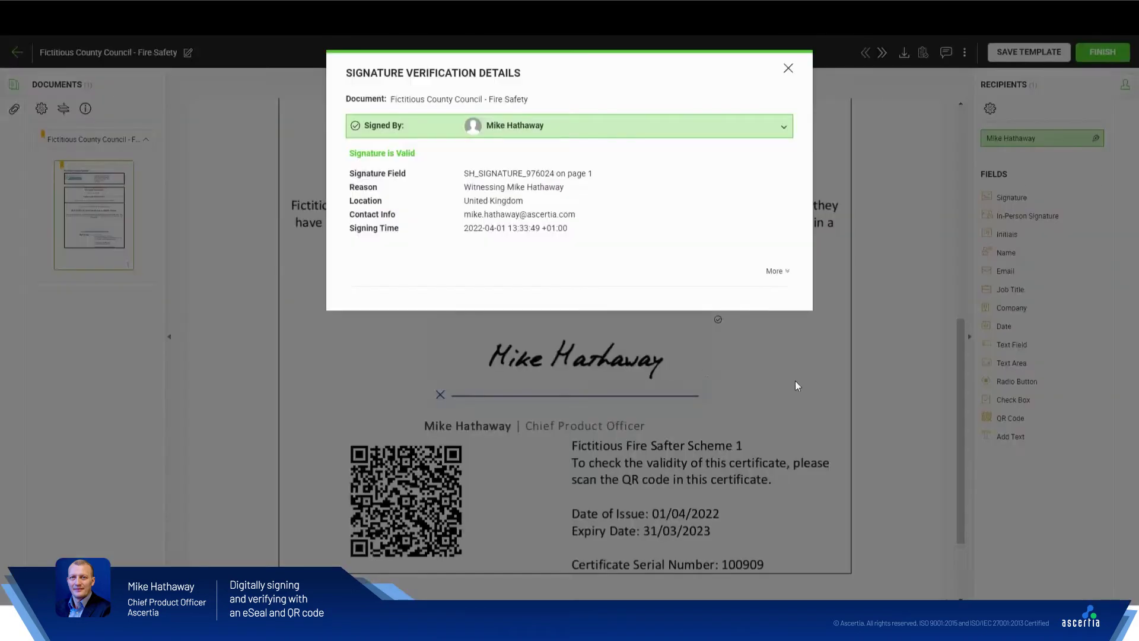
click(779, 265)
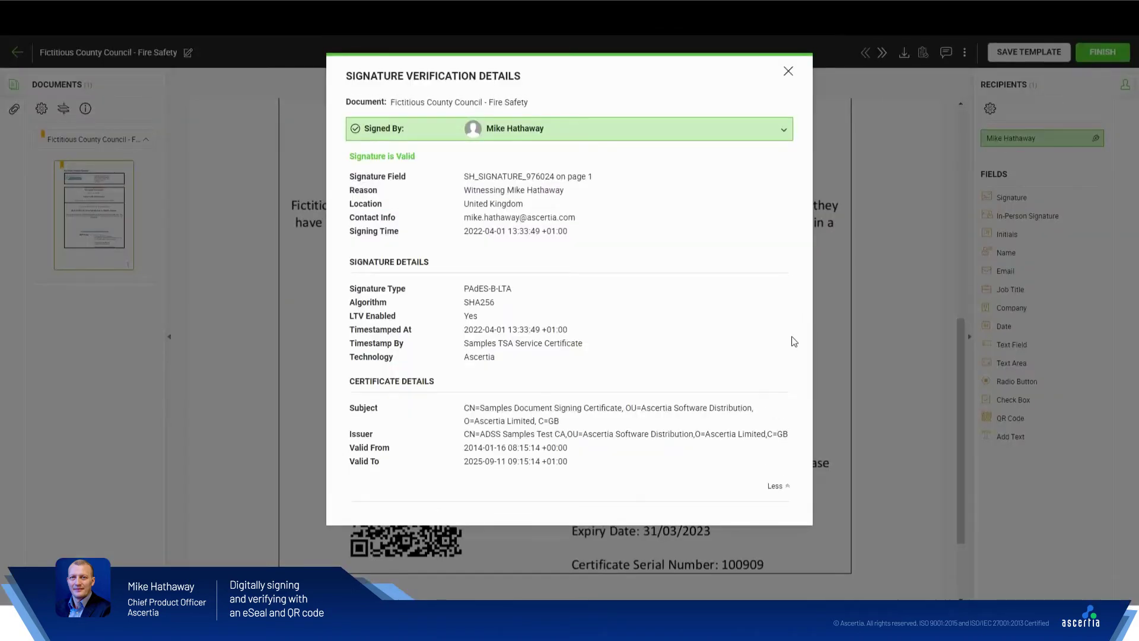
click(792, 75)
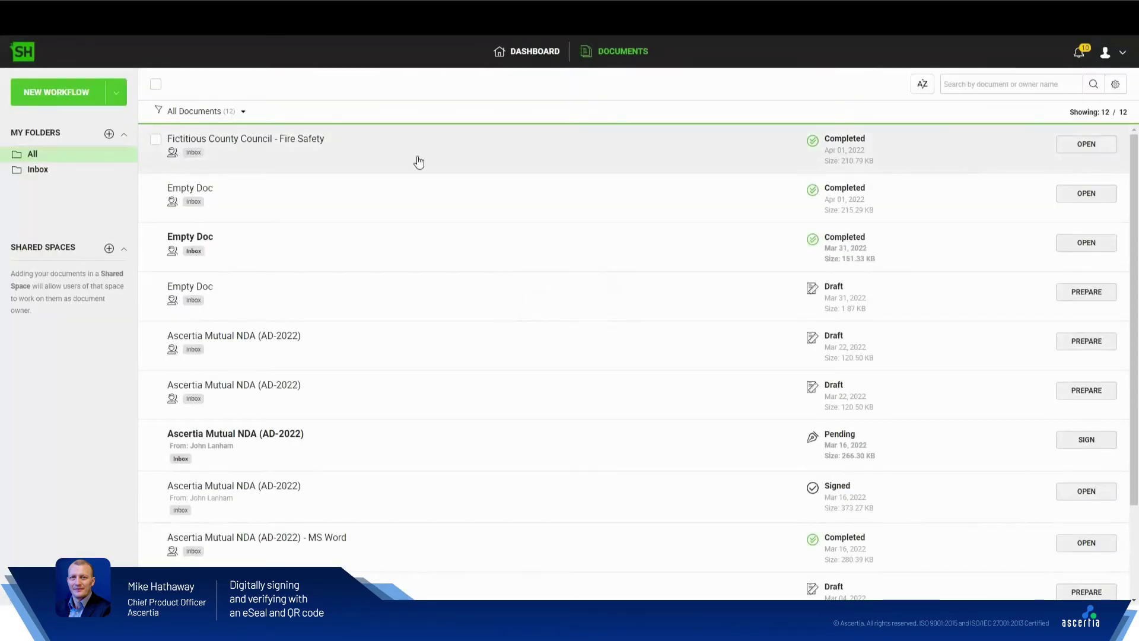
Download the signed certificate as a PDF into Documents > Sample Documents.
click(155, 139)
click(253, 85)
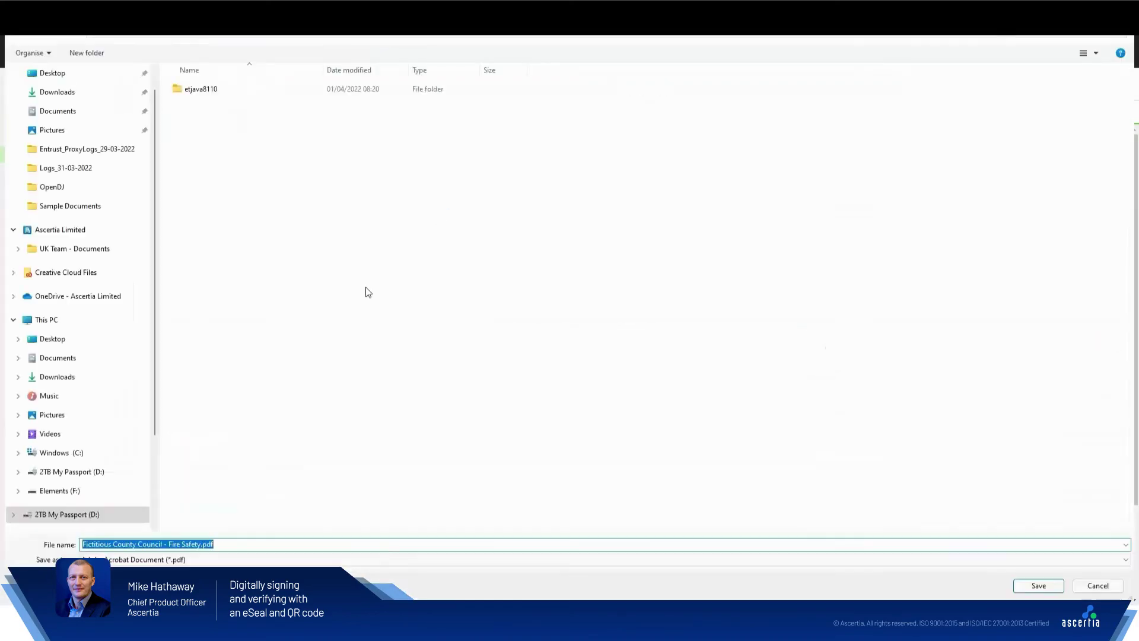
click(65, 359)
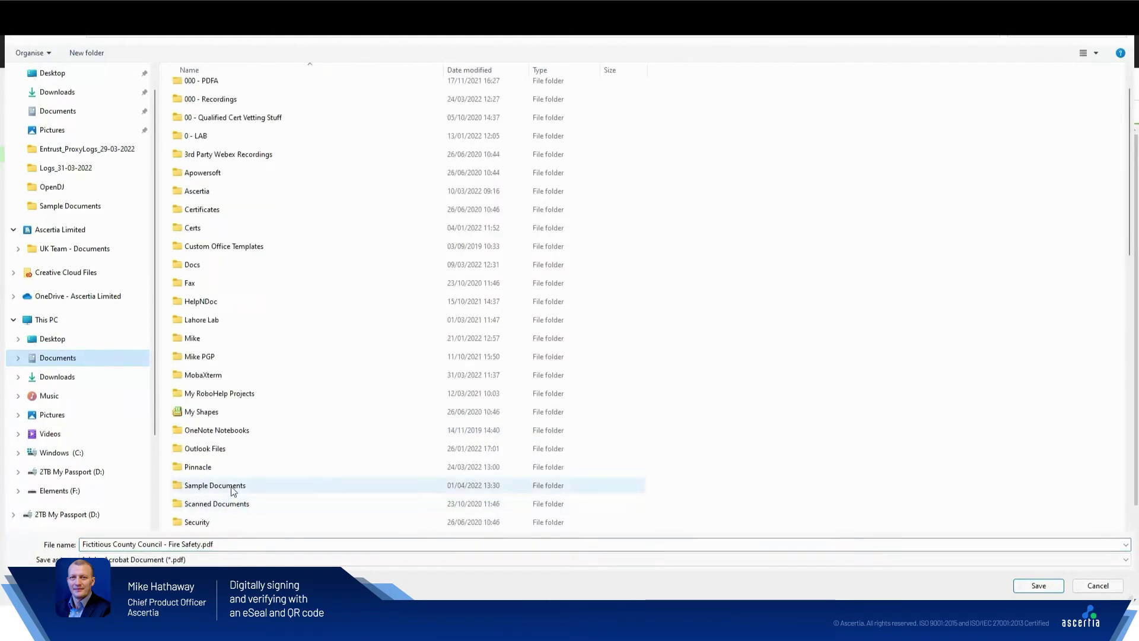
double_click(234, 485)
click(1036, 581)
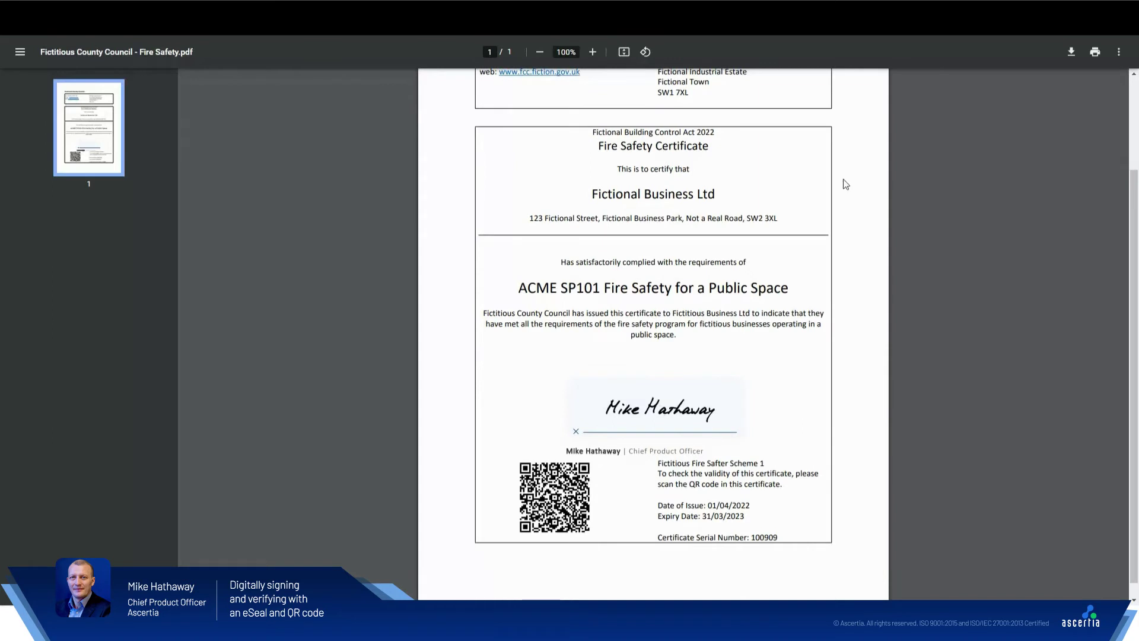
Print the signed certificate in black and white from Chrome's PDF viewer.
click(1095, 51)
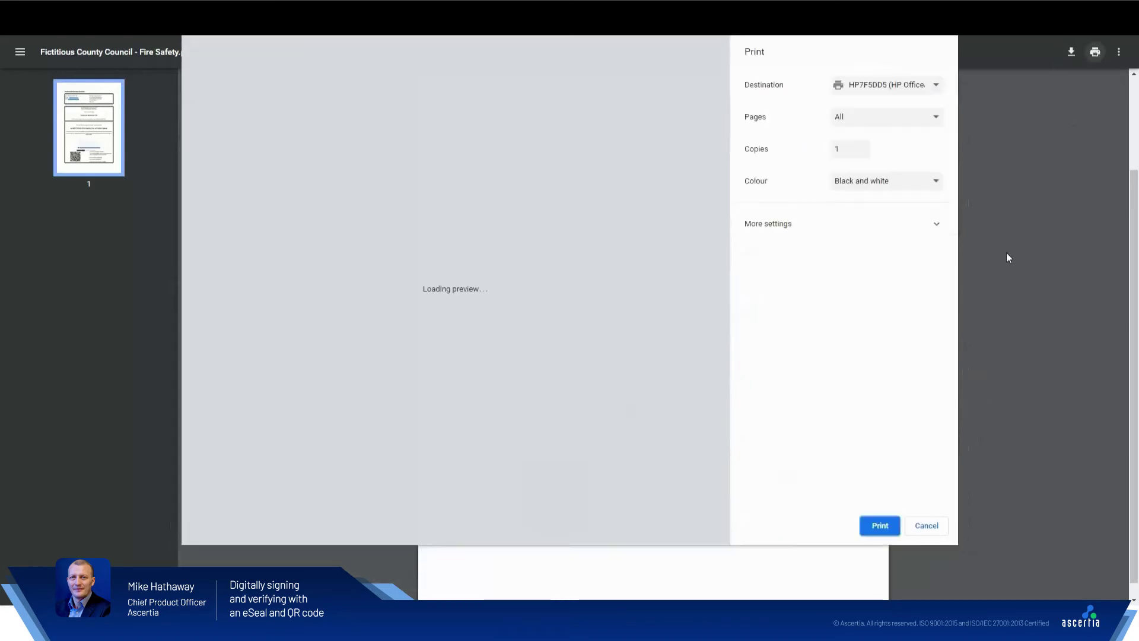
click(873, 526)
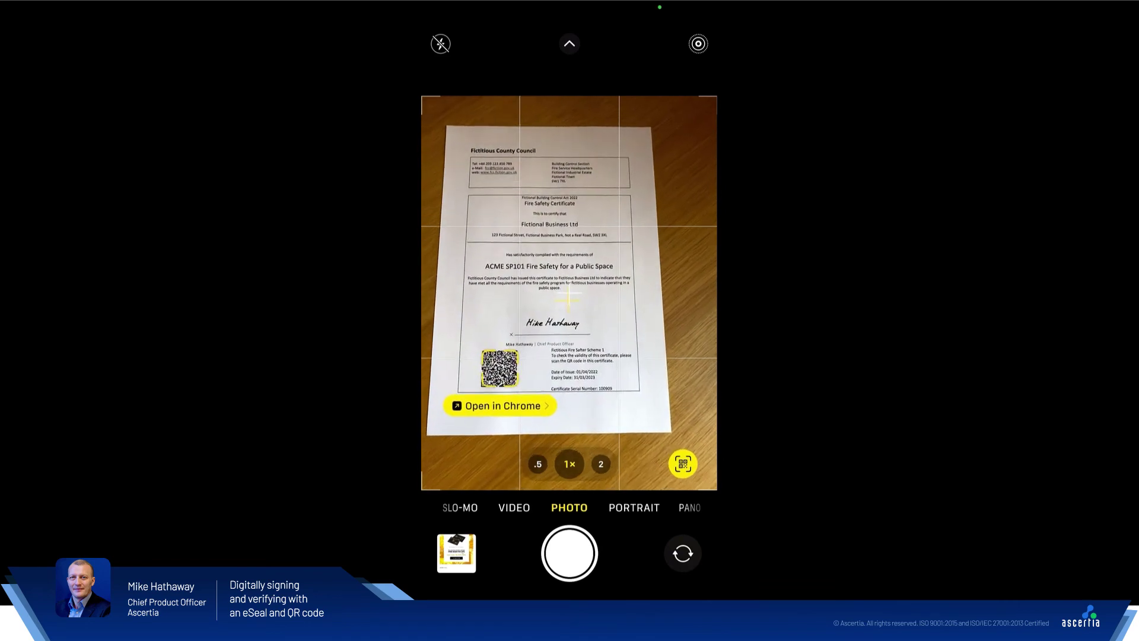
Adjust the iPhone camera zoom to frame the printed certificate's QR code.
click(601, 464)
click(569, 463)
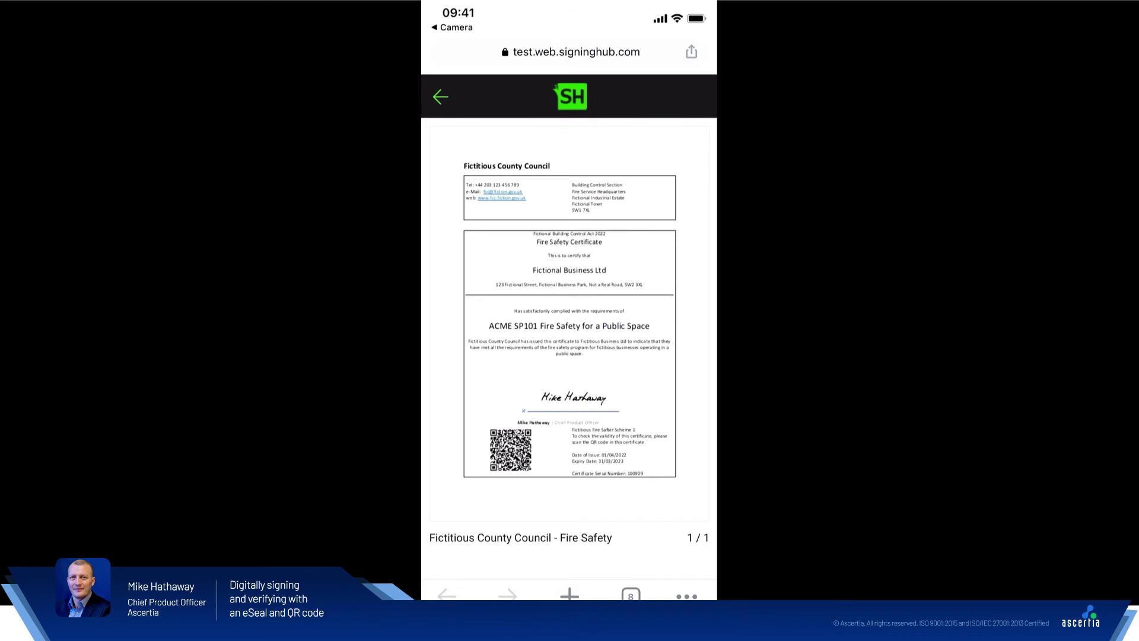
Zoom into the online certificate's lower half and scroll through the page.
double_click(588, 392)
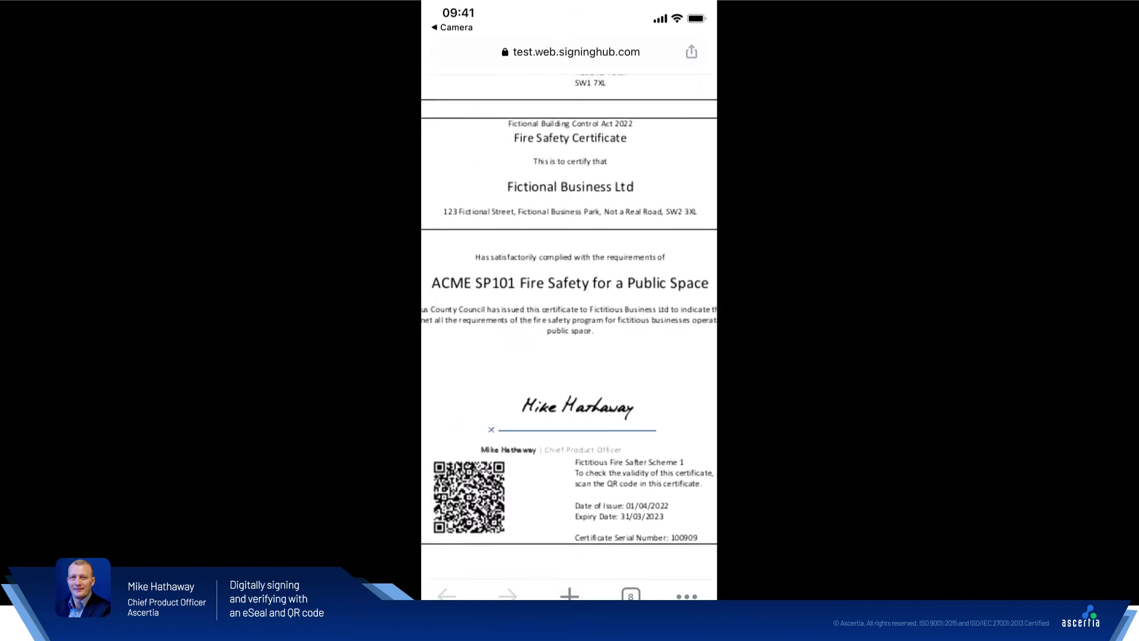
scroll(569, 308, down, 5)
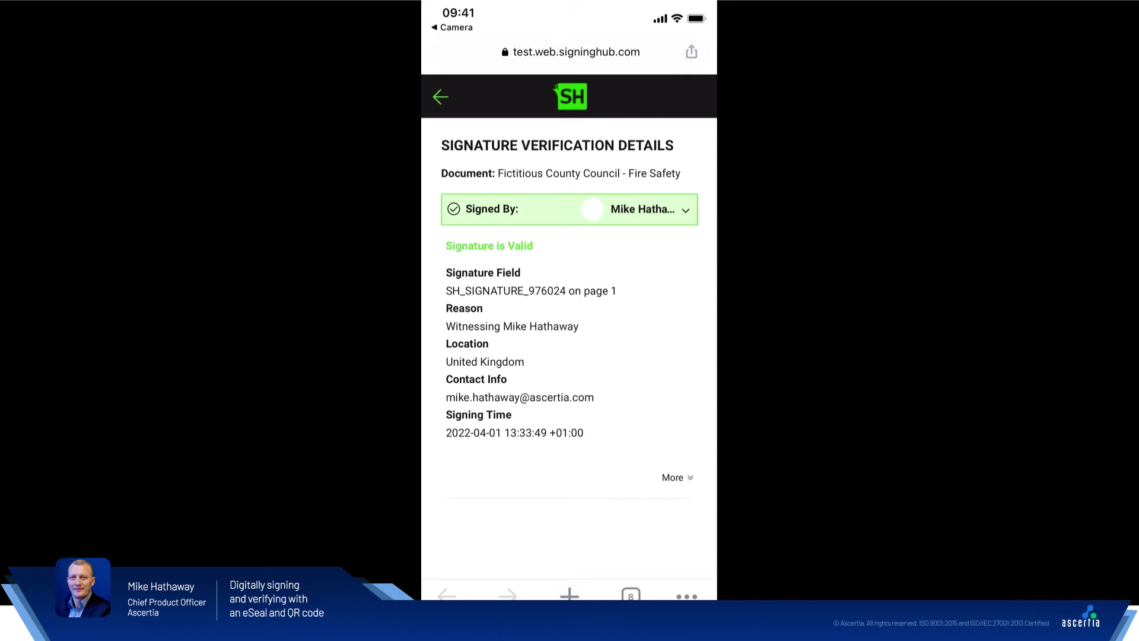
Scroll through the signature details (PAdES-B-LTA, SHA256, LTV) and certificate validity.
scroll(569, 356, down, 5)
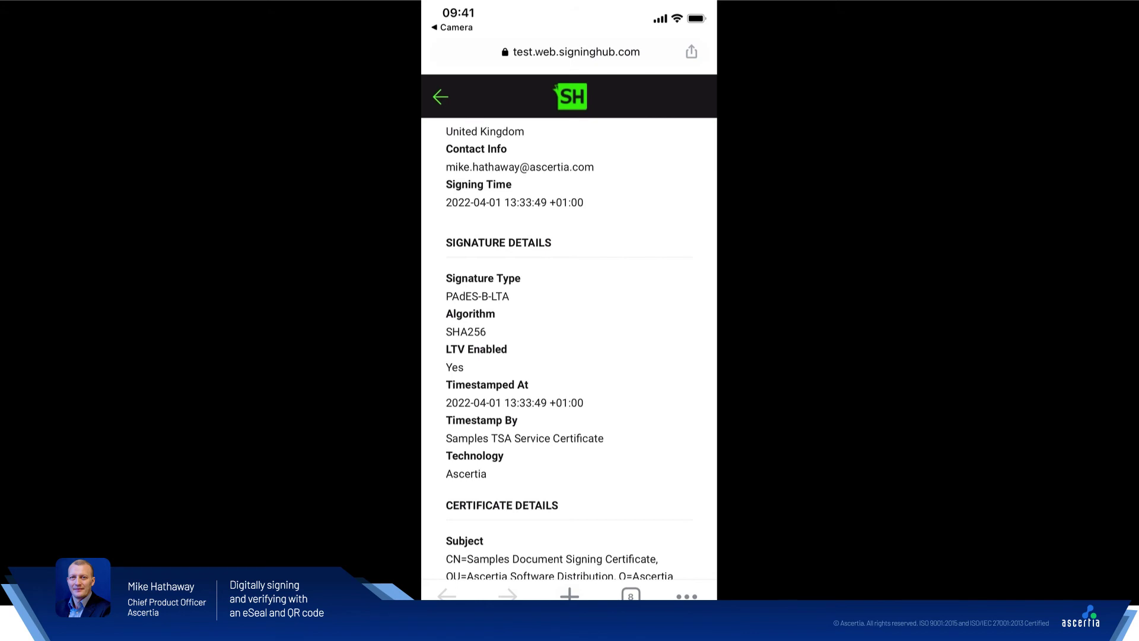
scroll(570, 356, down, 4)
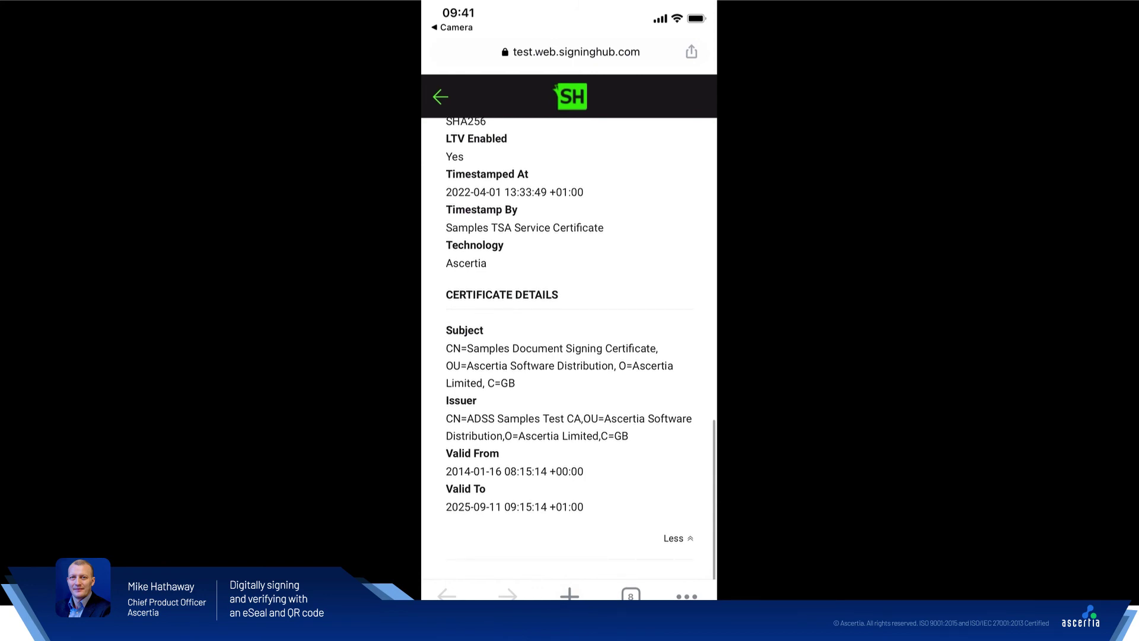
Scroll back to the top of the mobile verification page.
scroll(569, 344, up, 15)
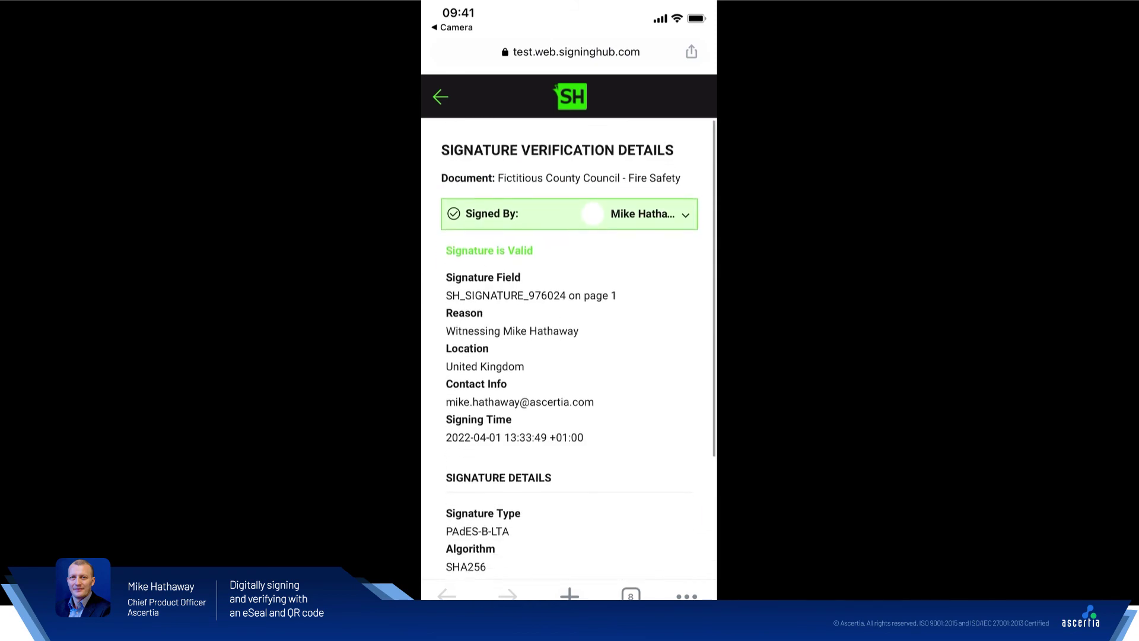